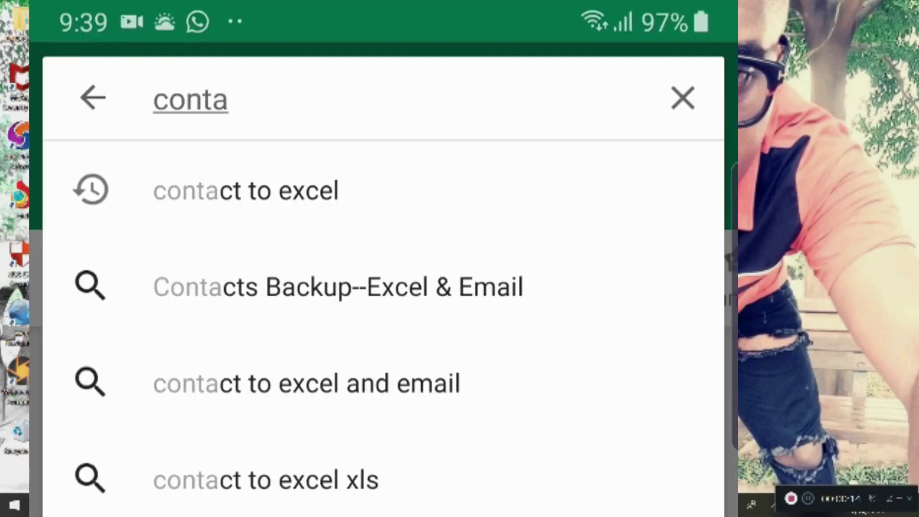
- Find and launch the Contact To Excel app from the phone's app list
click(246, 190)
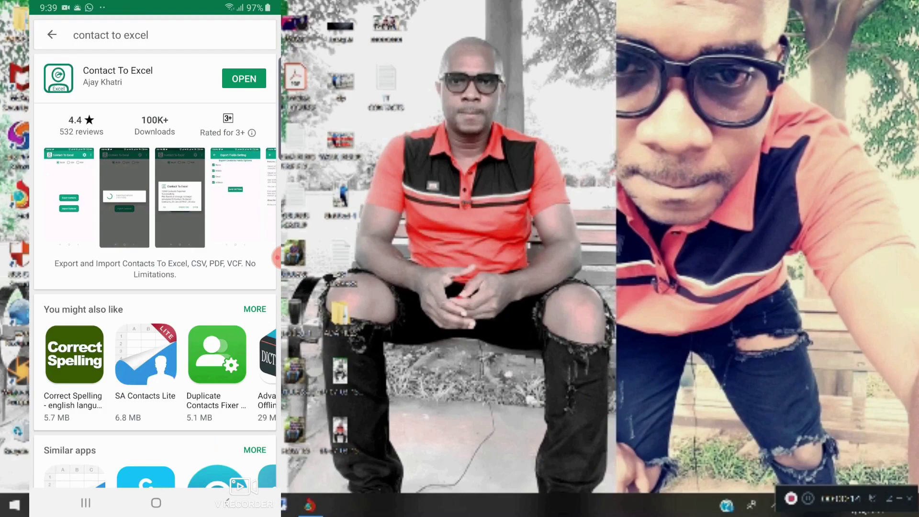
click(156, 503)
drag(154, 383, 154, 191)
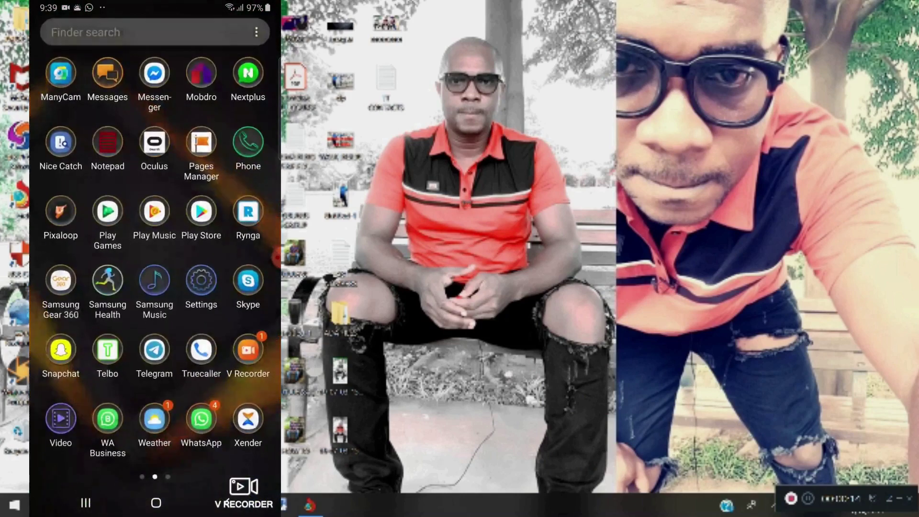
drag(72, 287, 240, 287)
click(59, 232)
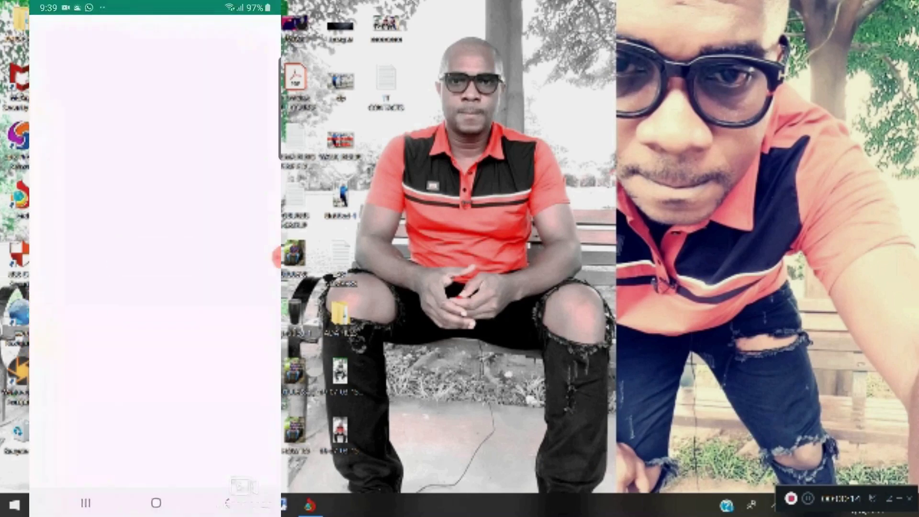
- Export the contacts to XLSX, allowing access to contacts and device files
click(155, 256)
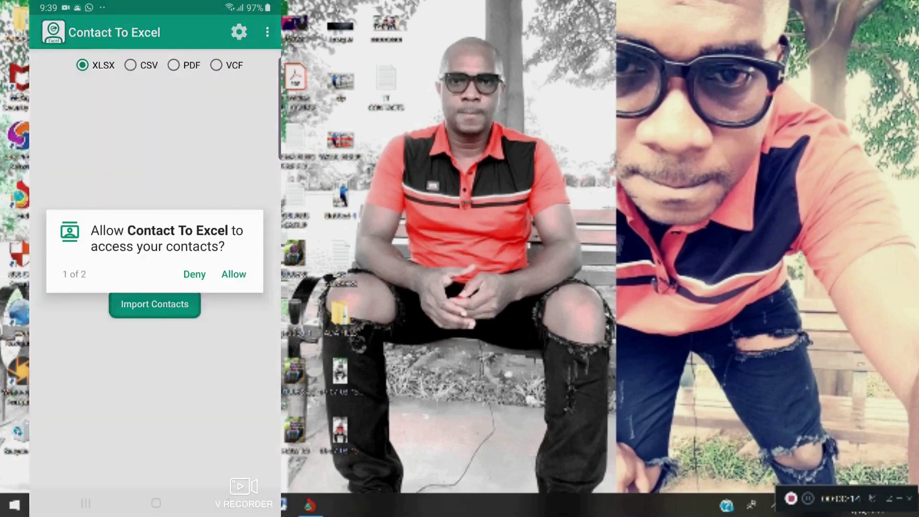
click(234, 275)
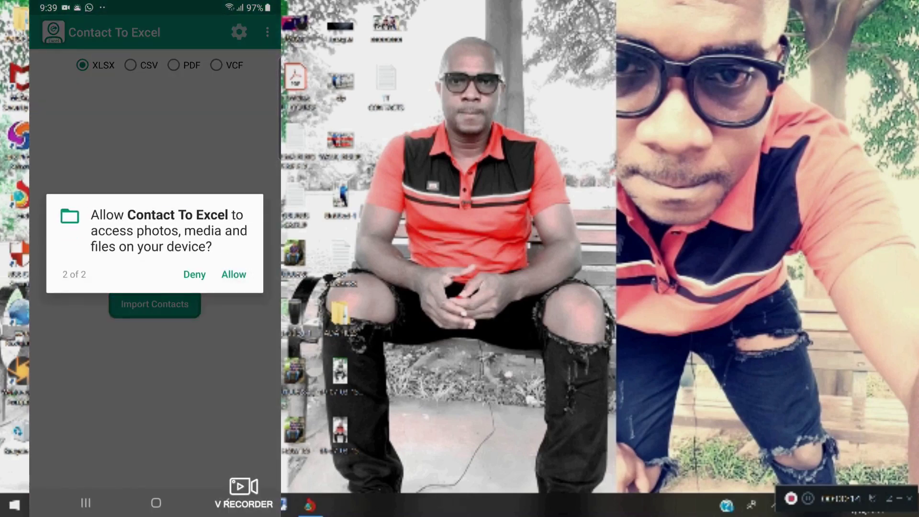
click(233, 273)
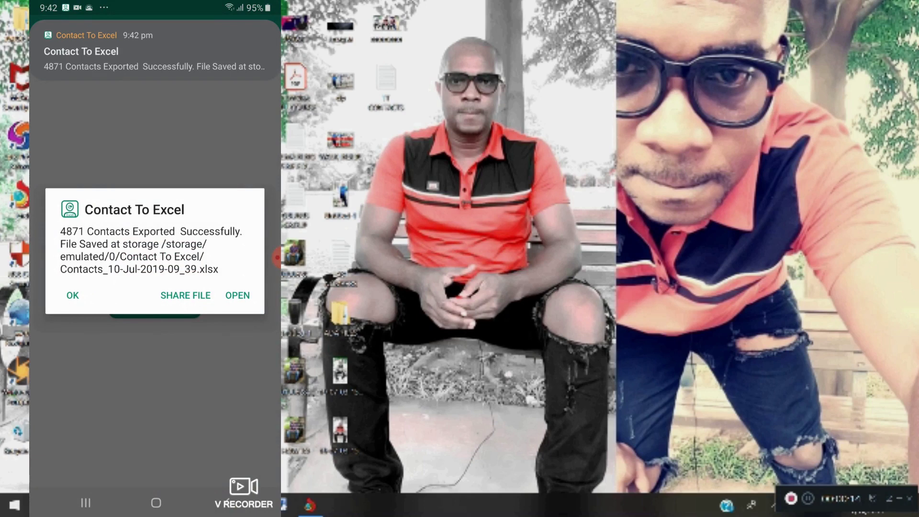
- Email the exported contacts XLSX via Gmail to the account's own address, then return home
click(72, 295)
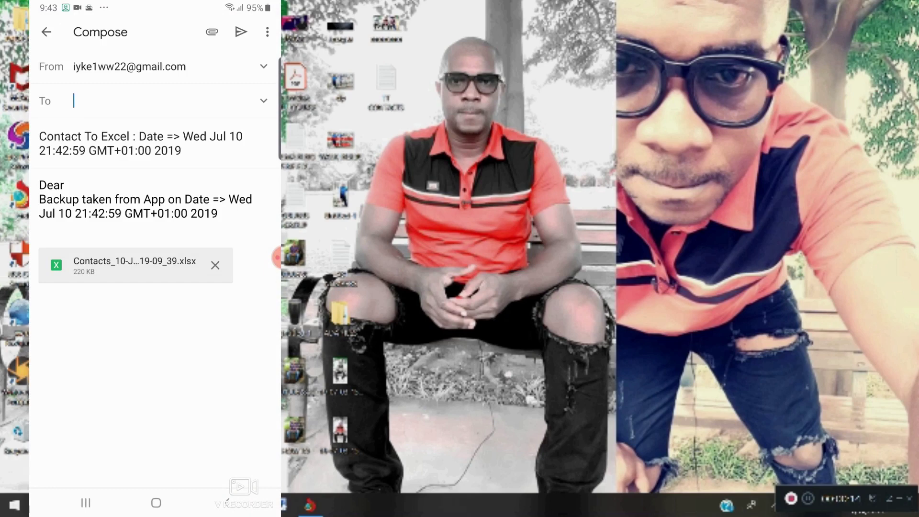
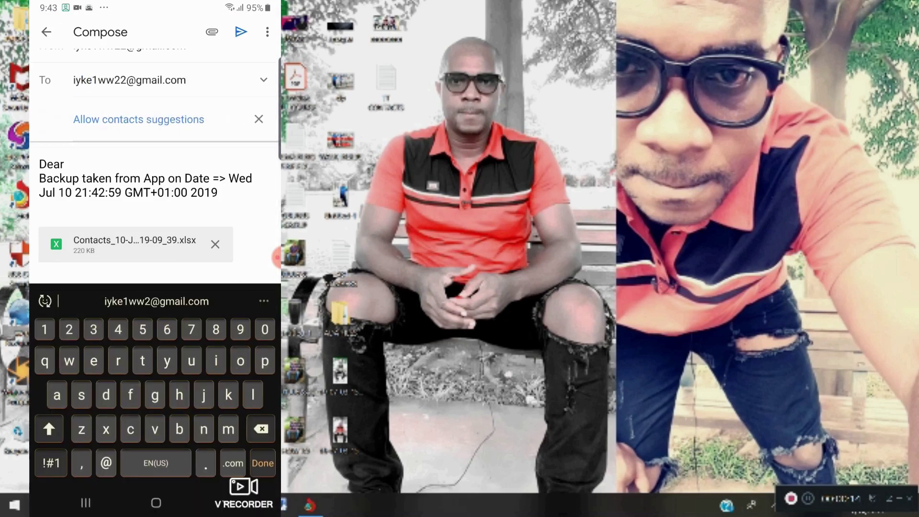
click(65, 166)
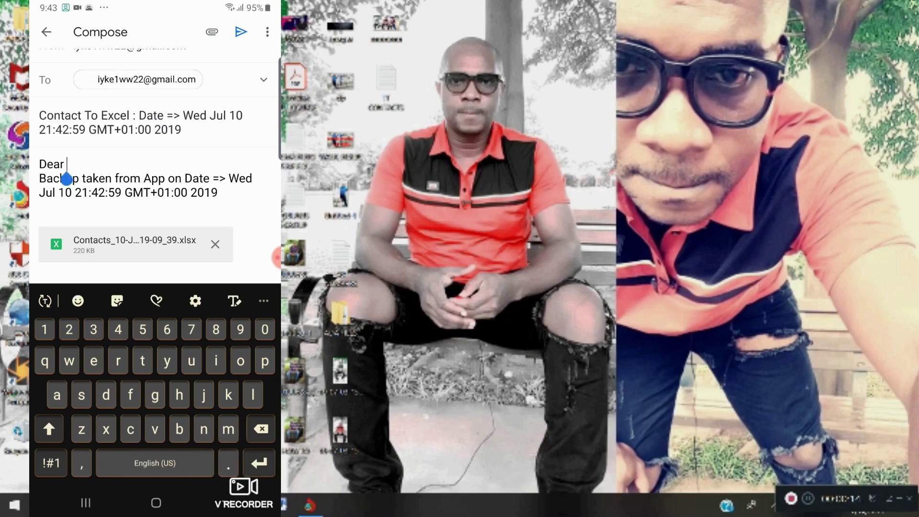
click(240, 32)
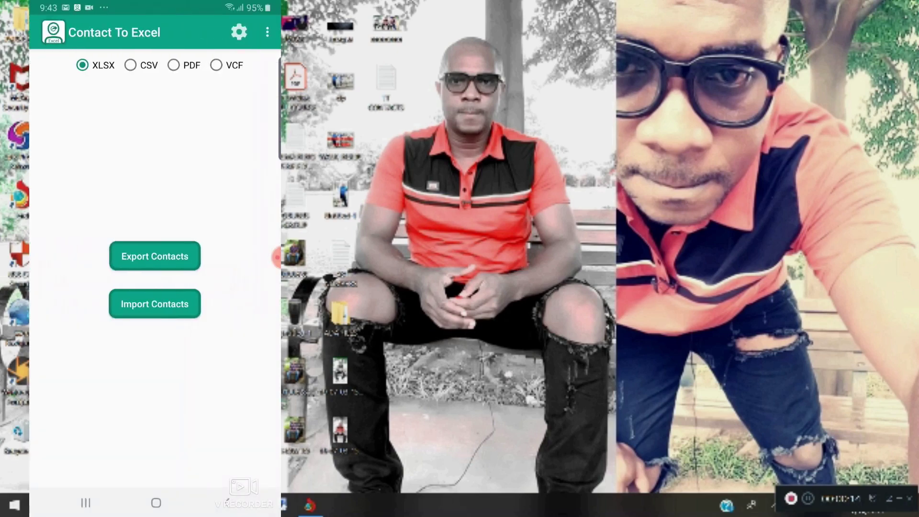
click(156, 503)
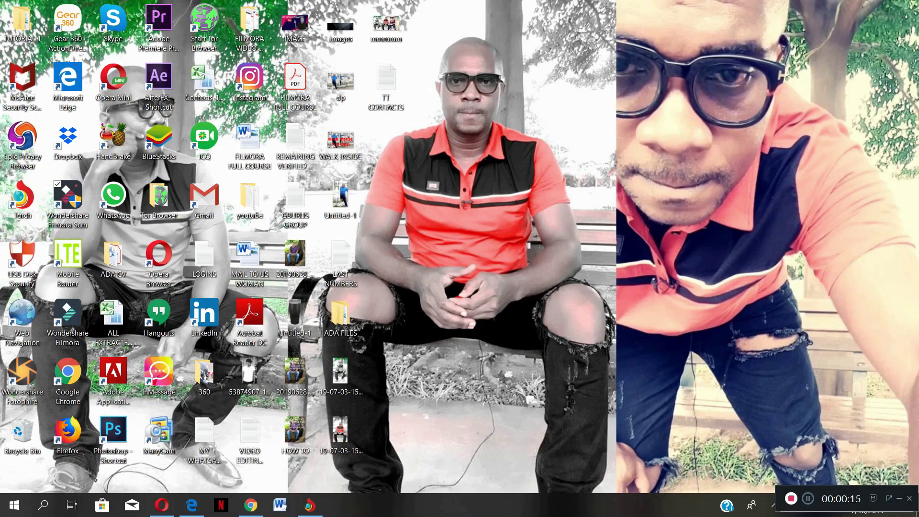
- Open TT CONTACTS in Notepad maximized, select all the phone numbers, and close it
double_click(389, 91)
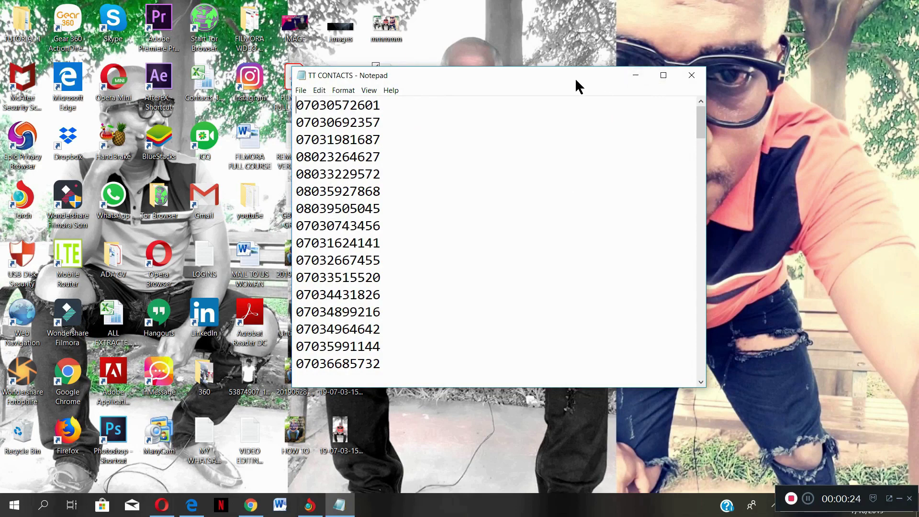
click(658, 77)
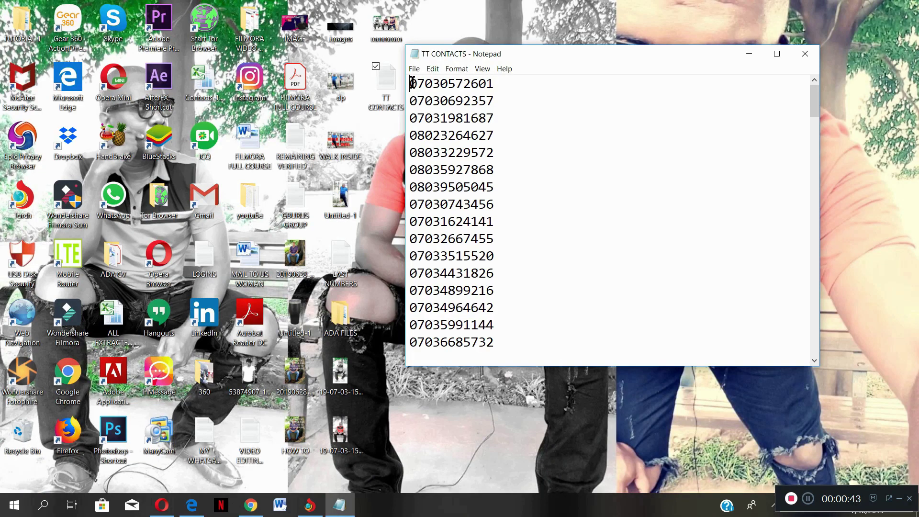
key(ctrl+a)
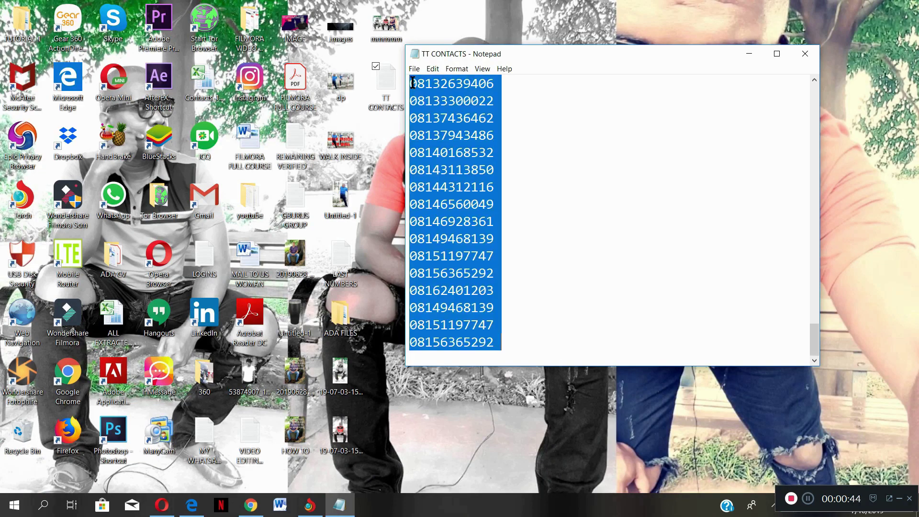
click(805, 54)
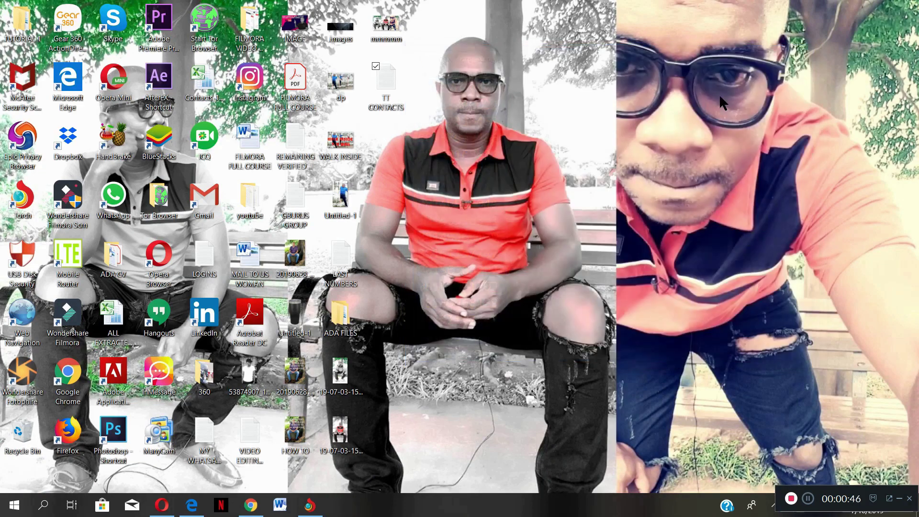
- Launch Microsoft Excel 2010 through Windows search
click(44, 506)
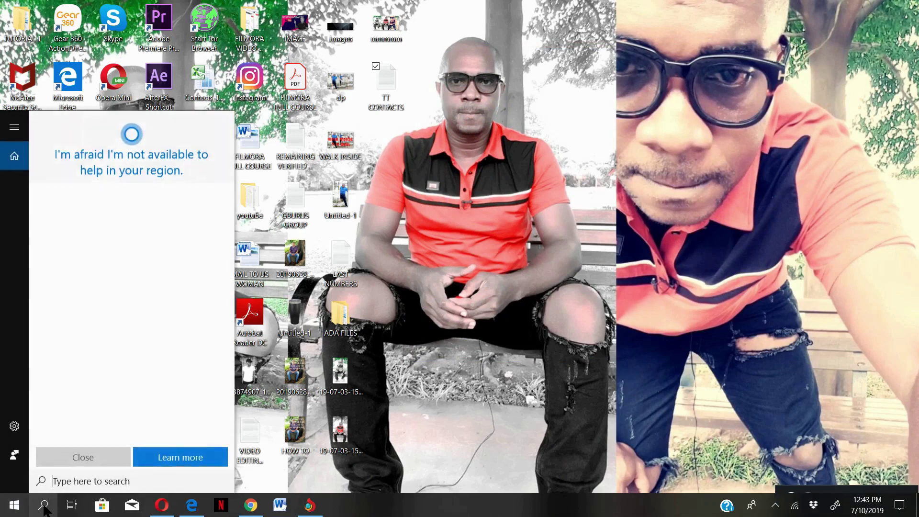
text(excel)
key(Return)
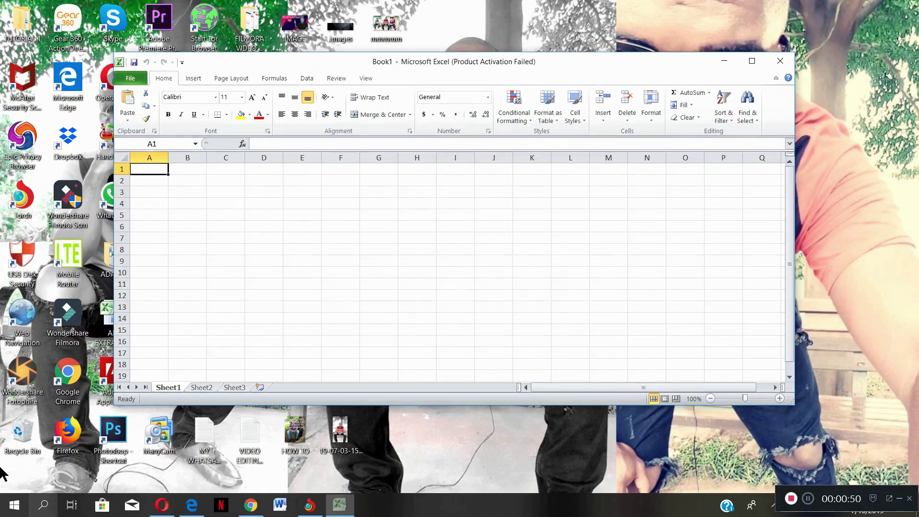
- Paste the phone numbers starting at C1 and widen column C to show them fully
click(208, 171)
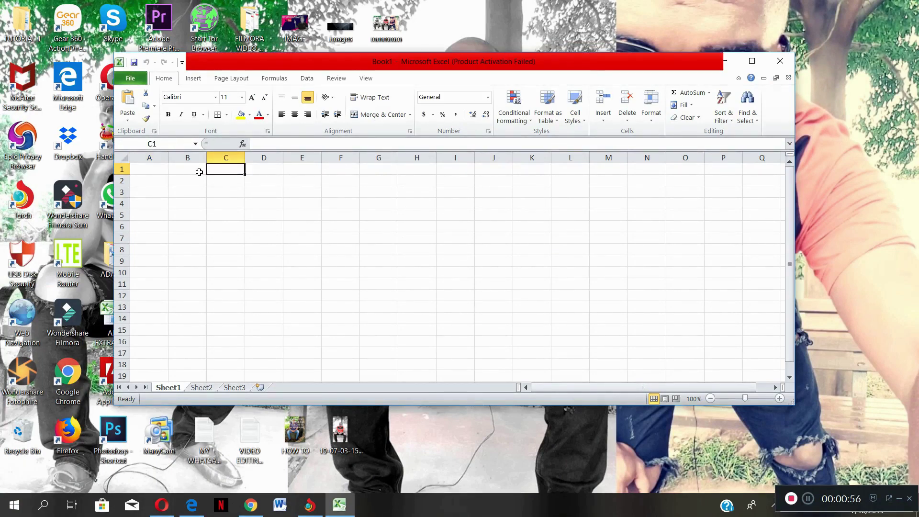
key(ctrl+v)
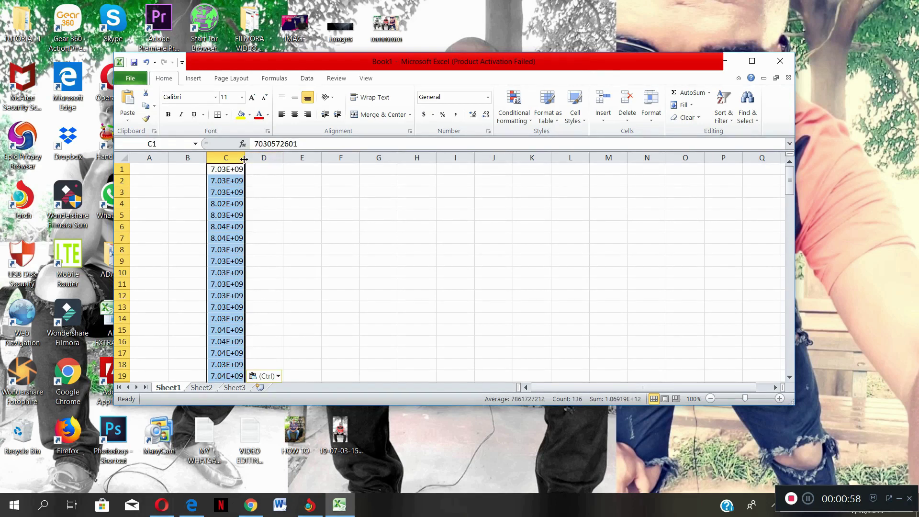
drag(244, 159, 285, 161)
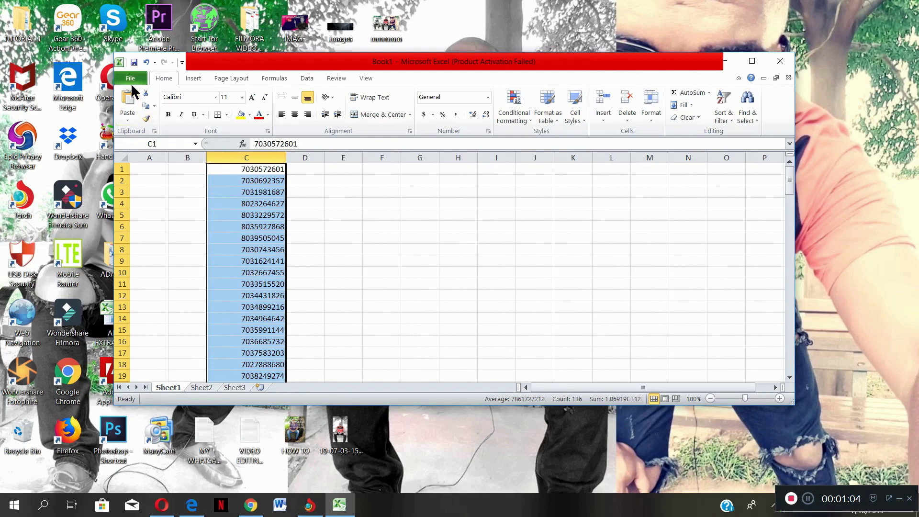
- Save the workbook to the Desktop as 'PHONE BOOK' and close Excel
click(130, 78)
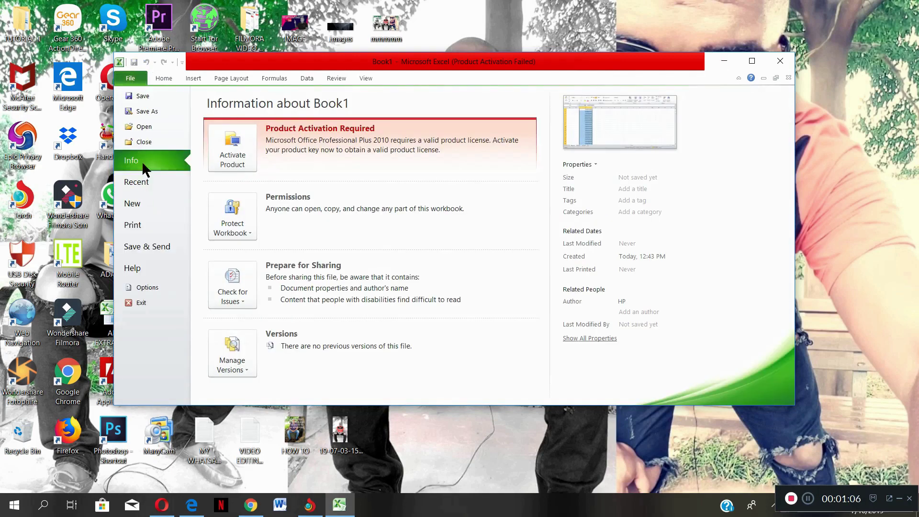
click(144, 97)
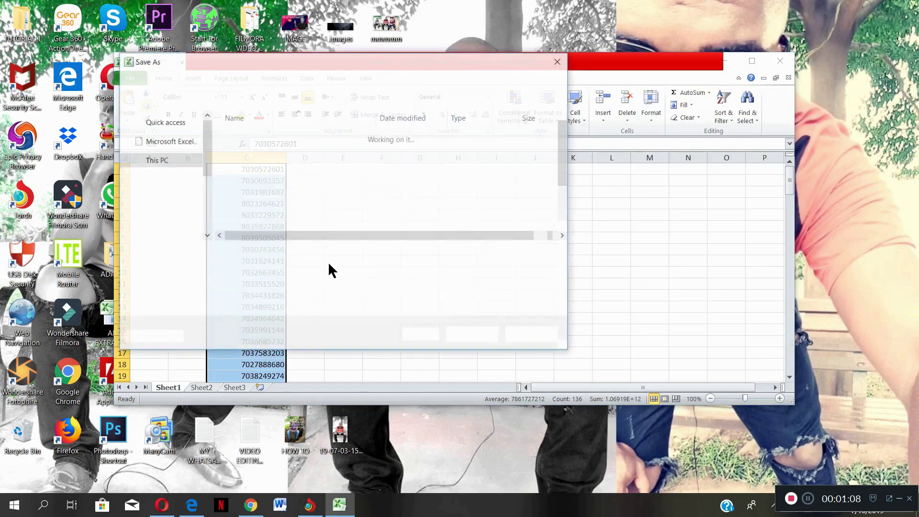
click(159, 151)
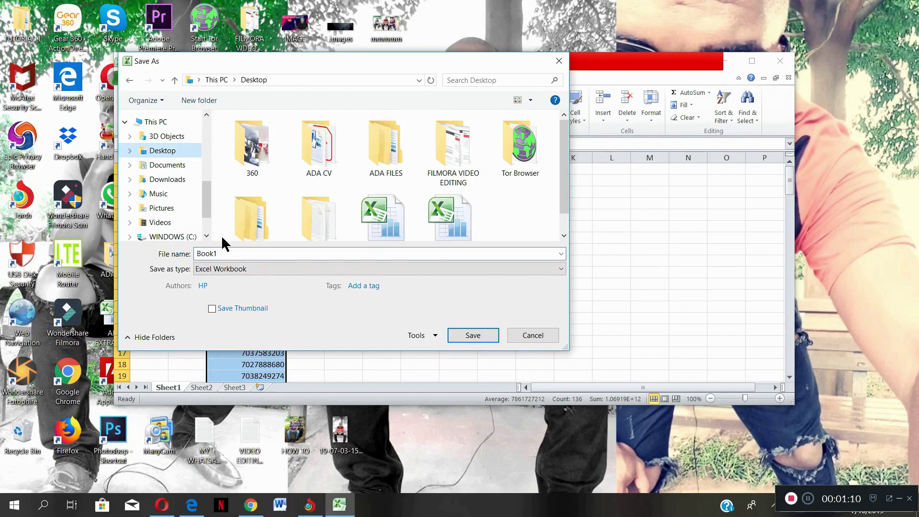
double_click(224, 252)
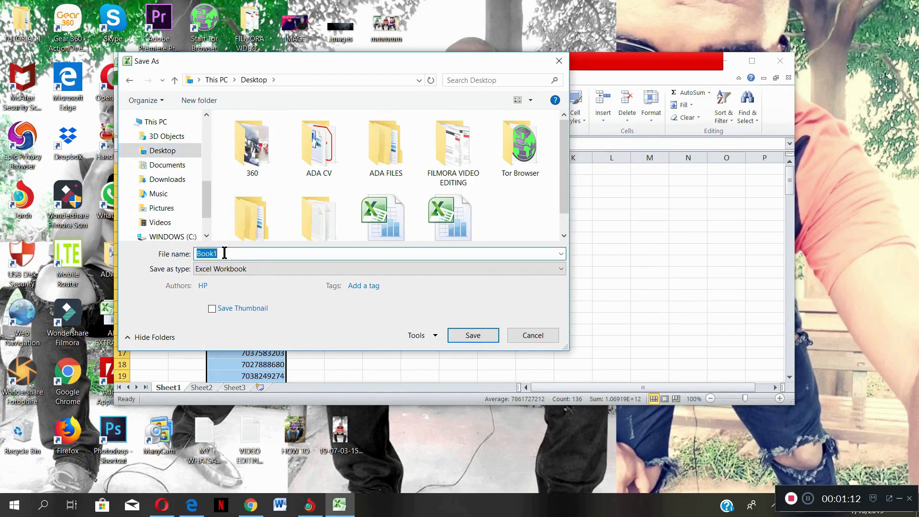
text(PHONE BOOK)
click(473, 335)
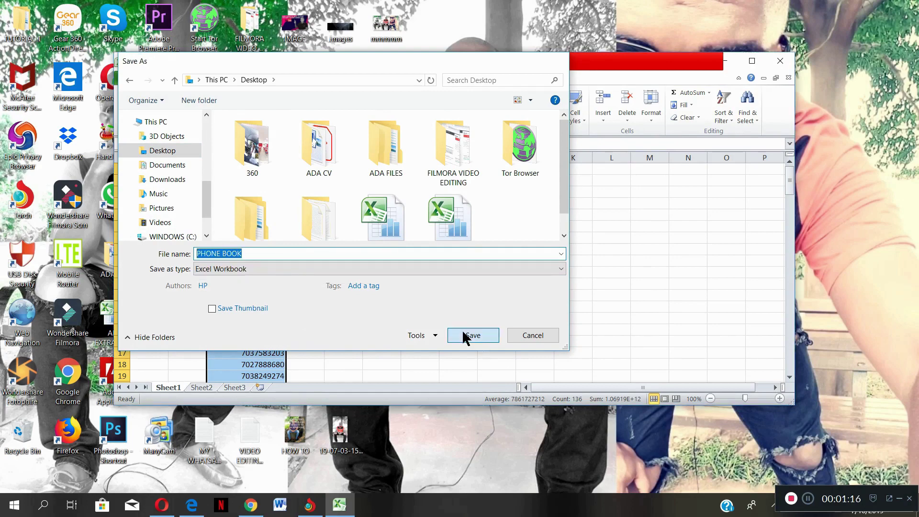
click(786, 66)
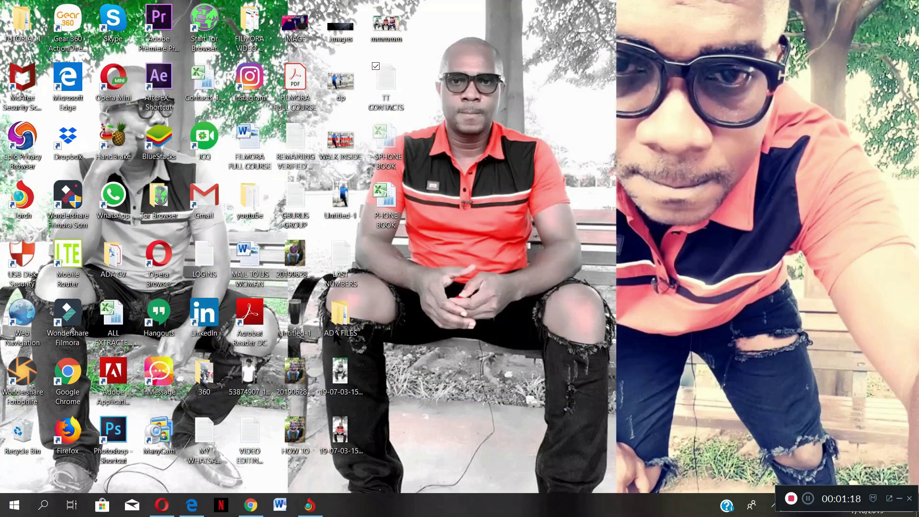
click(383, 201)
- Reopen PHONE BOOK maximized, dismiss the activation notice, and scroll through the column C numbers
double_click(382, 198)
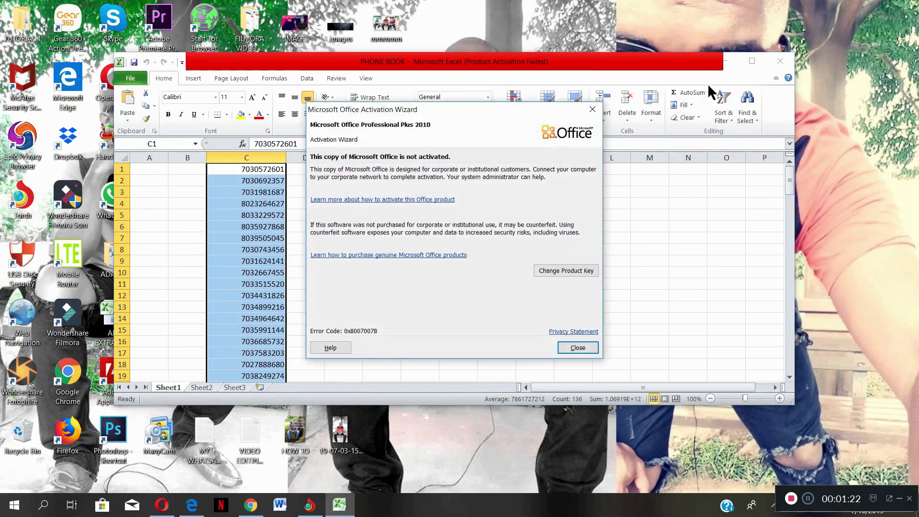
click(593, 110)
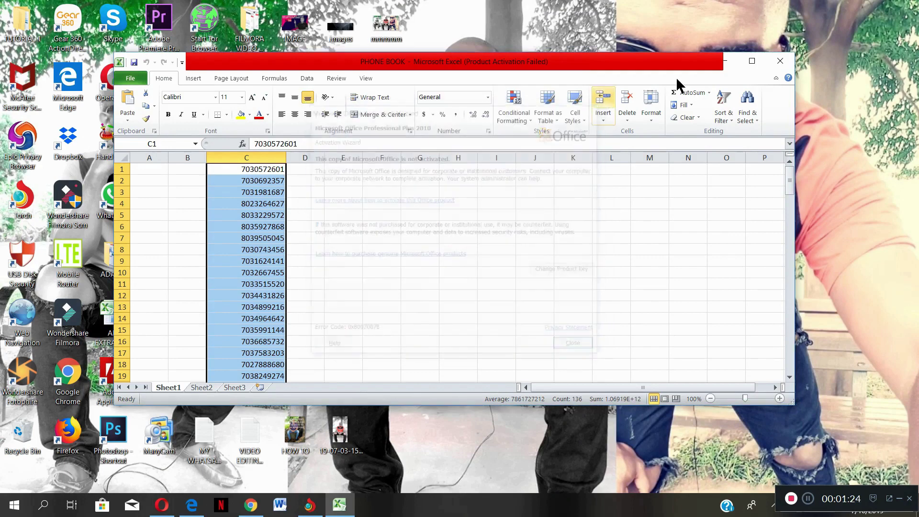
click(751, 61)
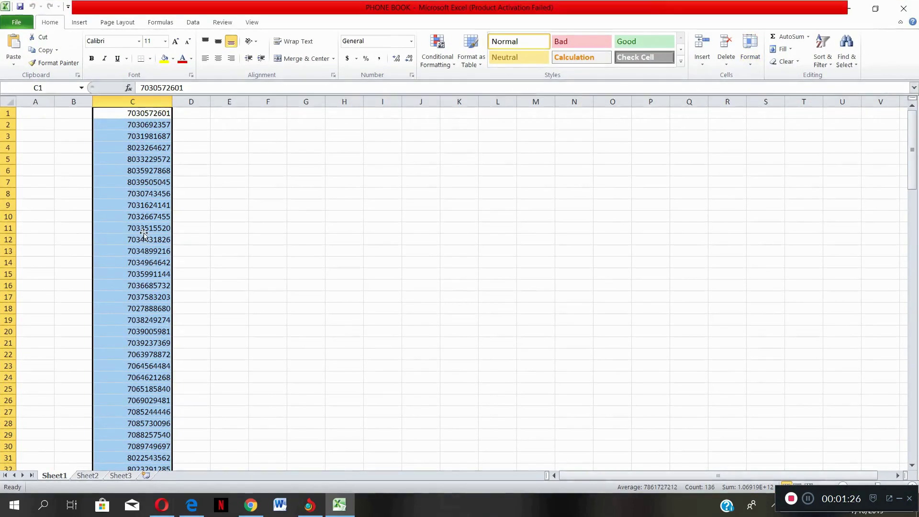
scroll(144, 233, down, 6)
scroll(144, 233, down, 20)
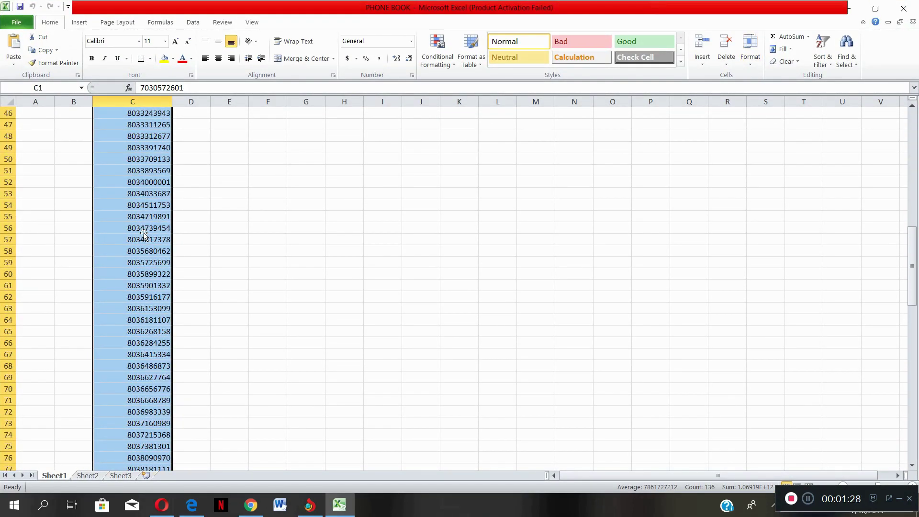
scroll(143, 233, down, 15)
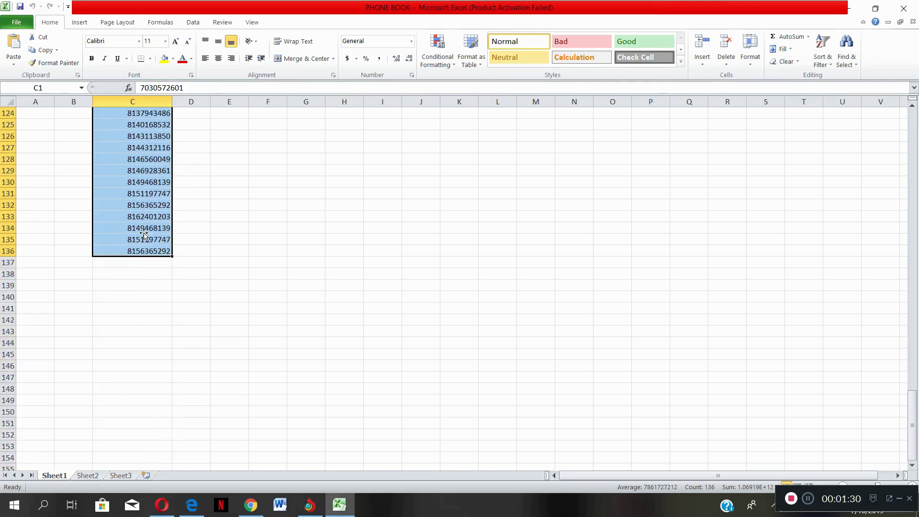
scroll(143, 233, up, 20)
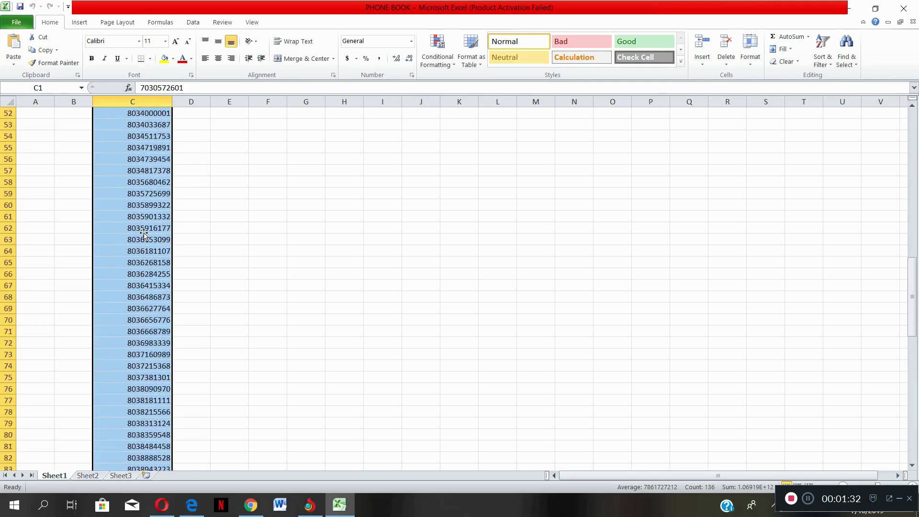
scroll(143, 233, up, 4)
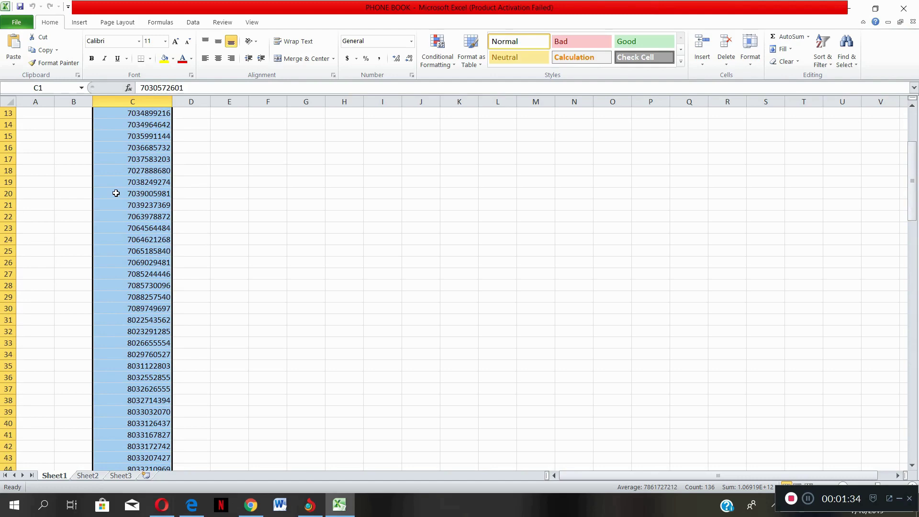
scroll(116, 193, up, 4)
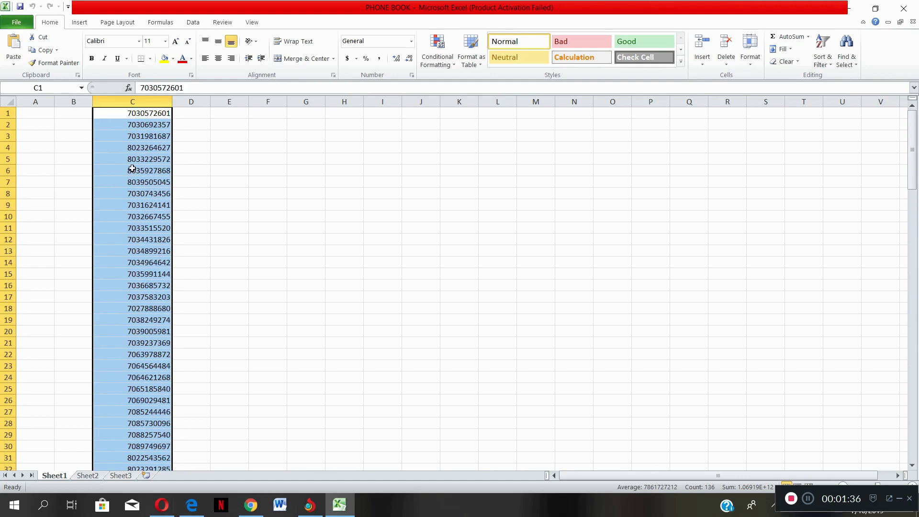
scroll(141, 154, down, 4)
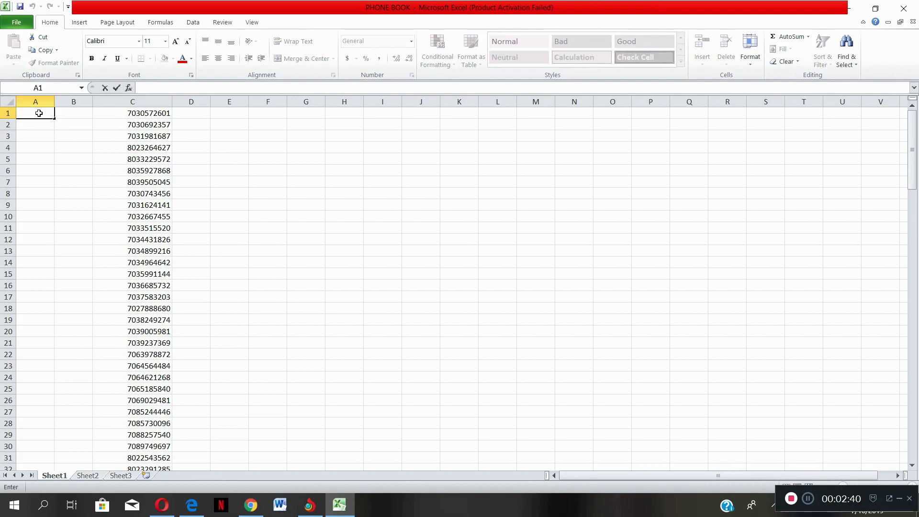
- Enter KINGSLEY1 in A1, widen column A, check row 136, then reselect A1
text(KINGSLEY1)
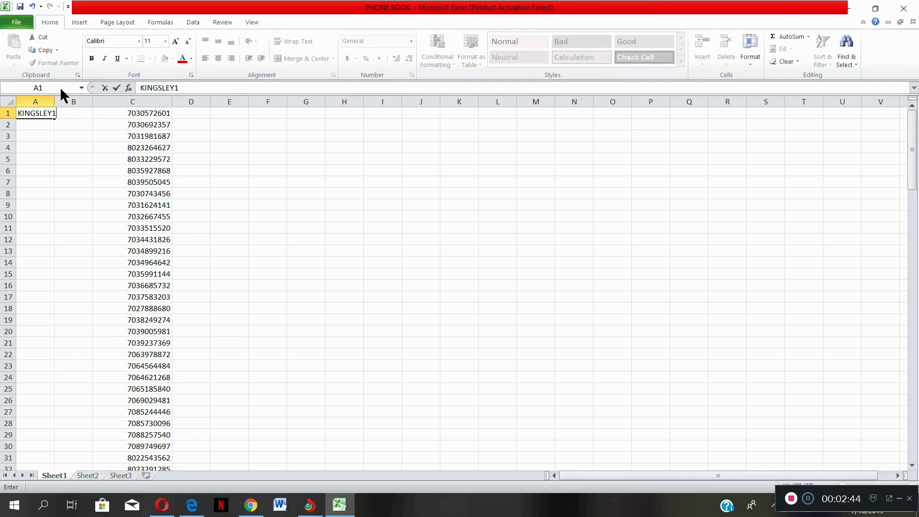
click(70, 124)
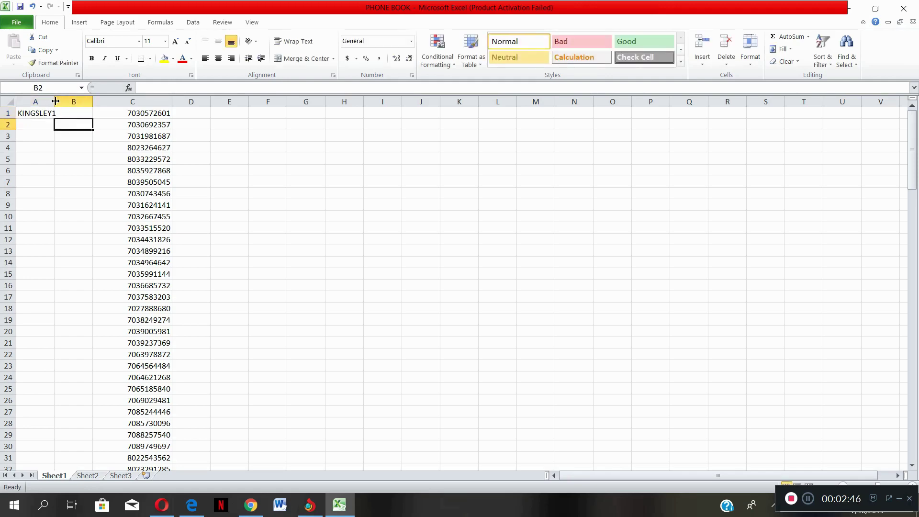
drag(55, 101, 67, 101)
scroll(204, 232, down, 20)
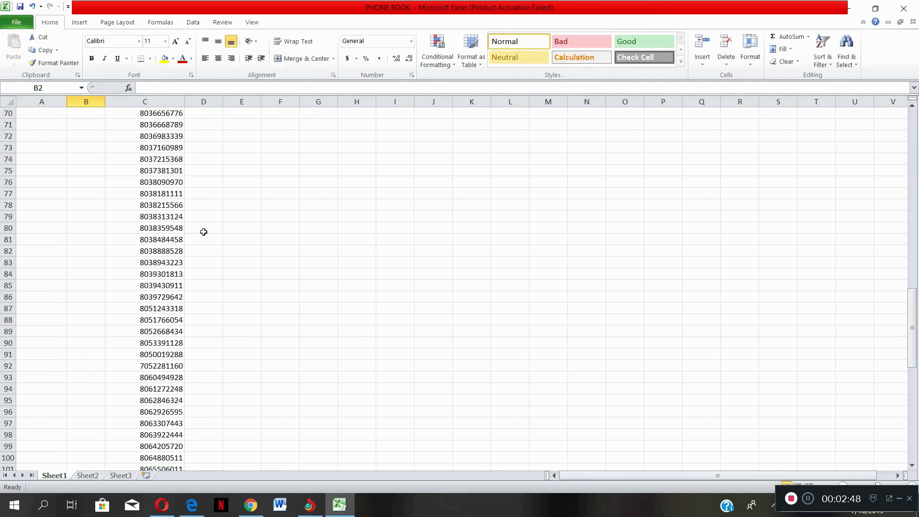
scroll(203, 232, down, 19)
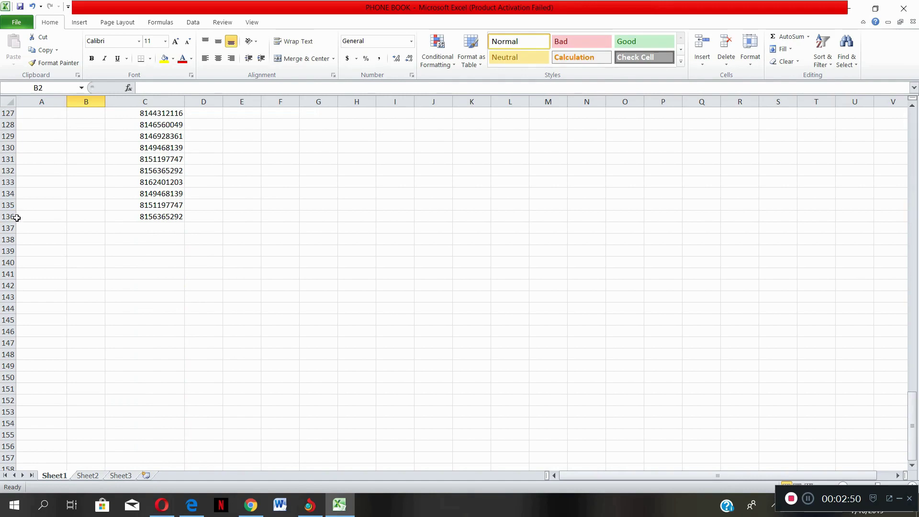
click(17, 216)
scroll(177, 216, up, 20)
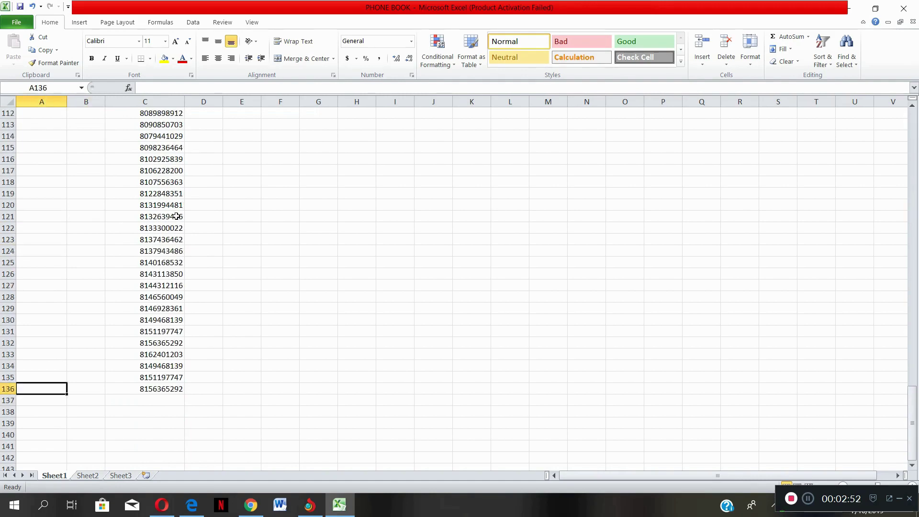
scroll(176, 216, up, 3)
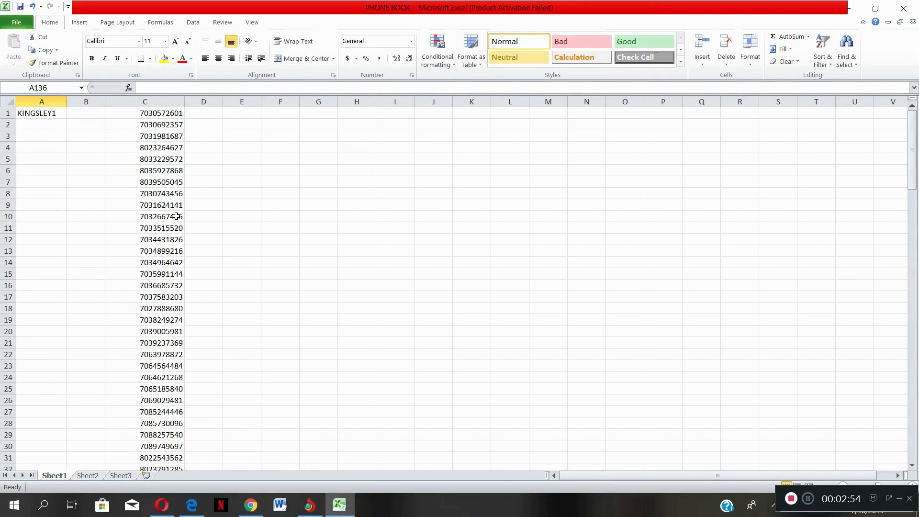
click(50, 113)
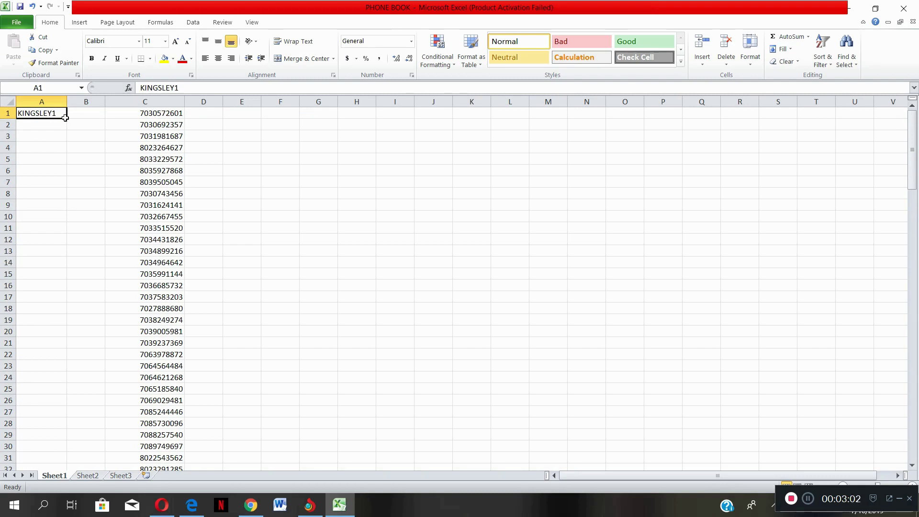
- Drag A1's fill handle to row 136, producing KINGSLEY1 through KINGSLEY136
drag(66, 117, 48, 115)
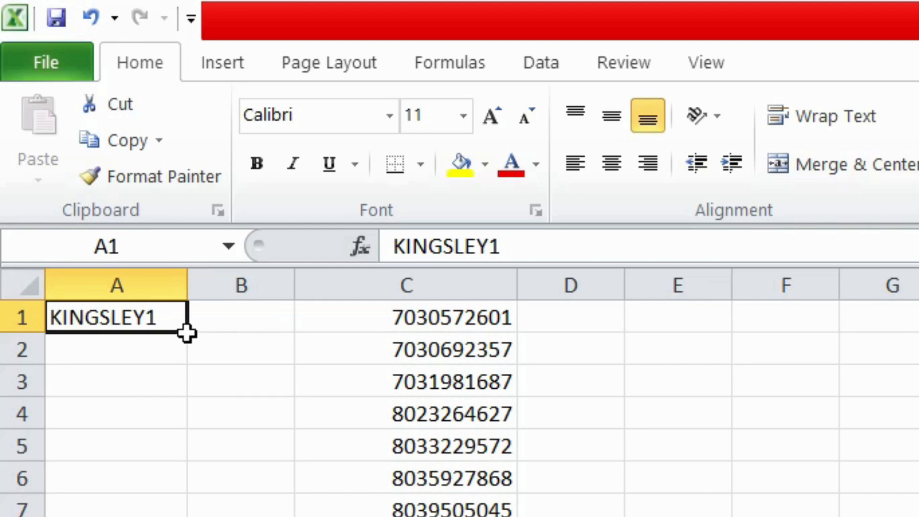
drag(186, 334, 62, 446)
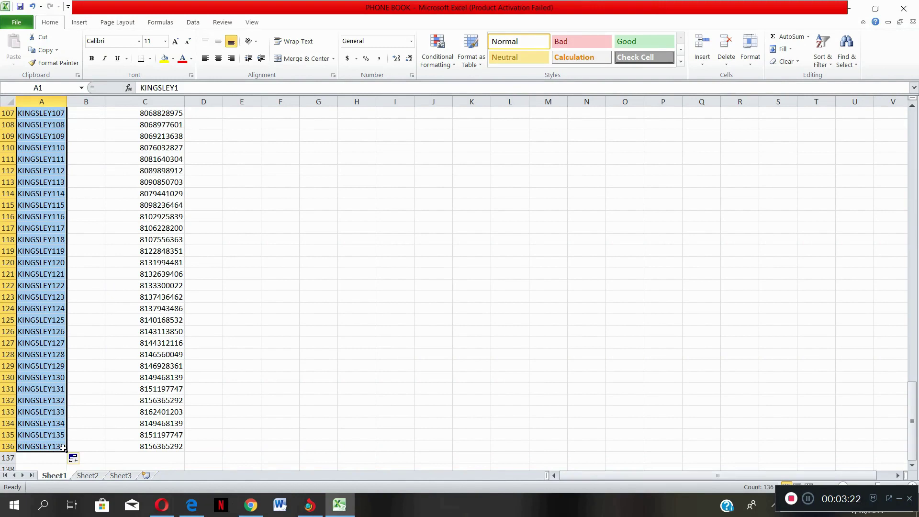
scroll(32, 275, up, 20)
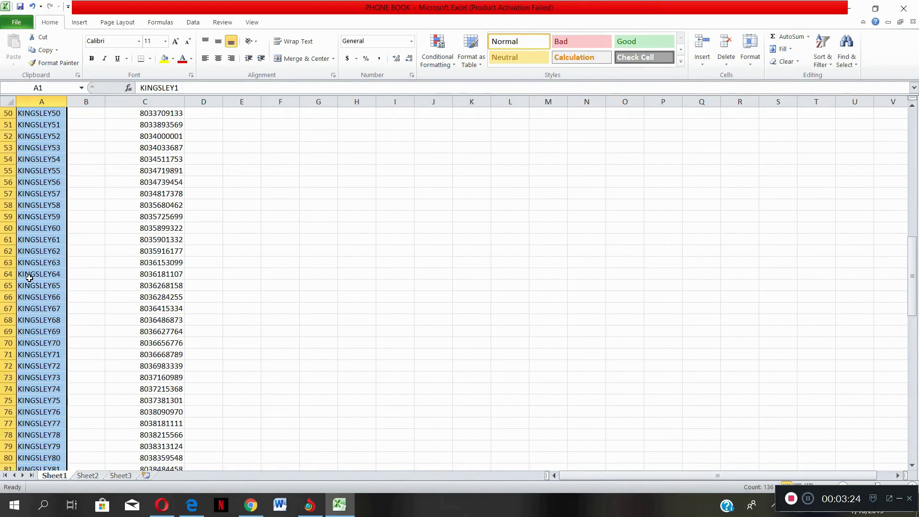
scroll(34, 206, up, 11)
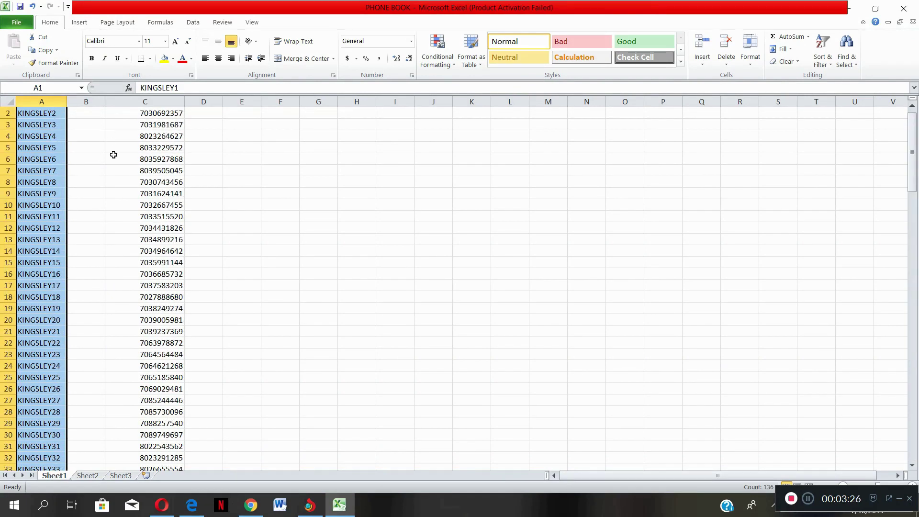
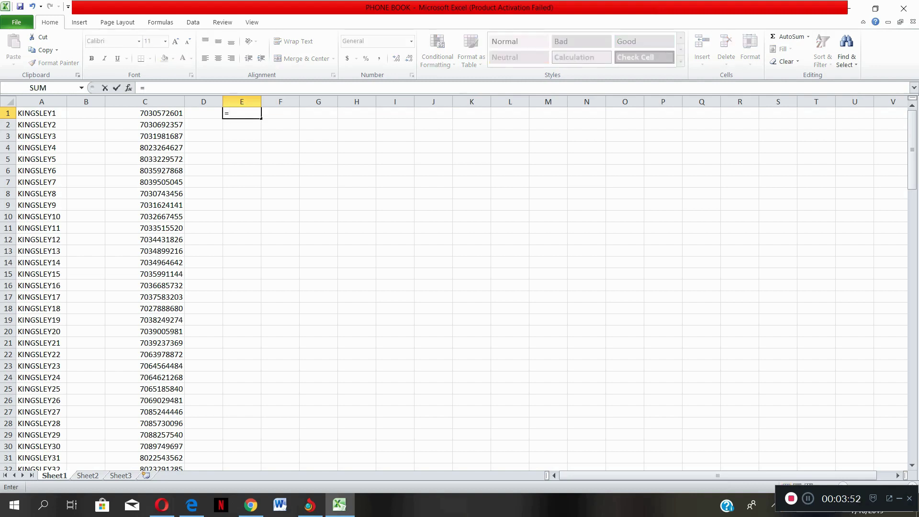
- Start a formula with = in cell E1 of the PHONE BOOK sheet
text(")
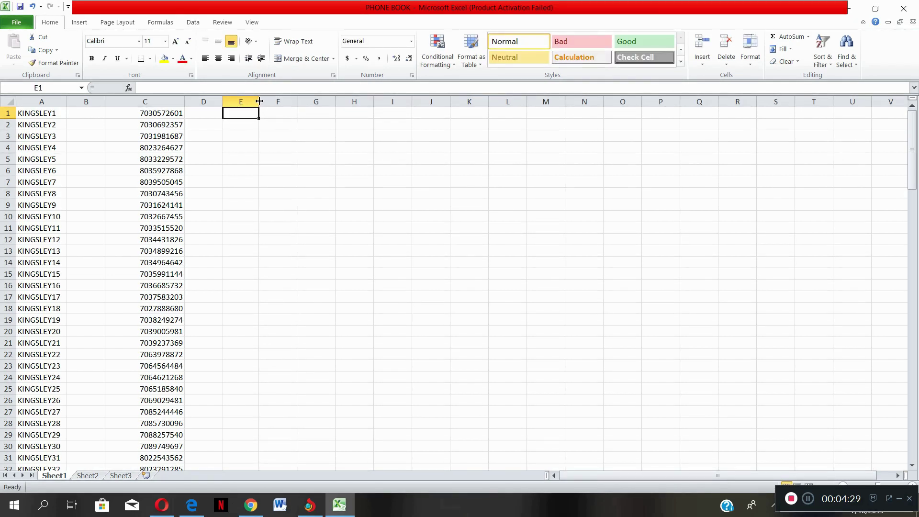
- Widen column E and enter ="+234"&C1 in E1 to prefix the first number
drag(259, 101, 299, 98)
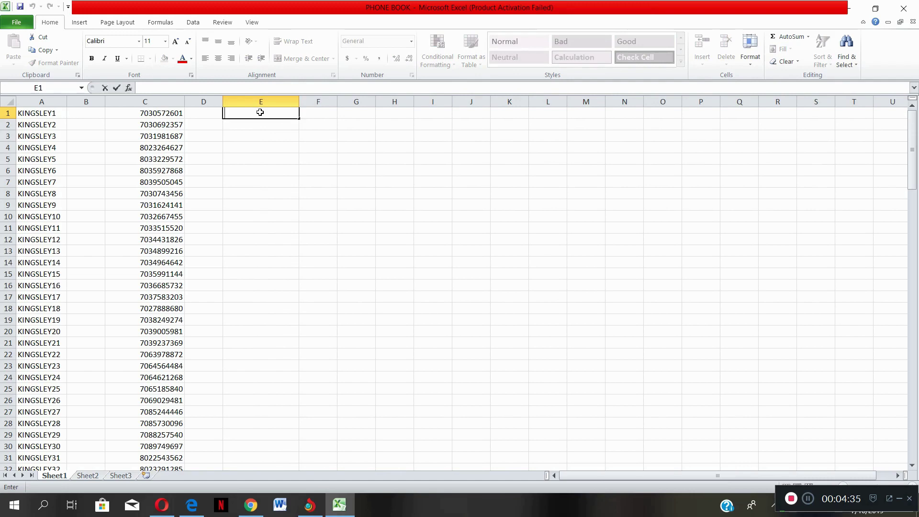
text(=)
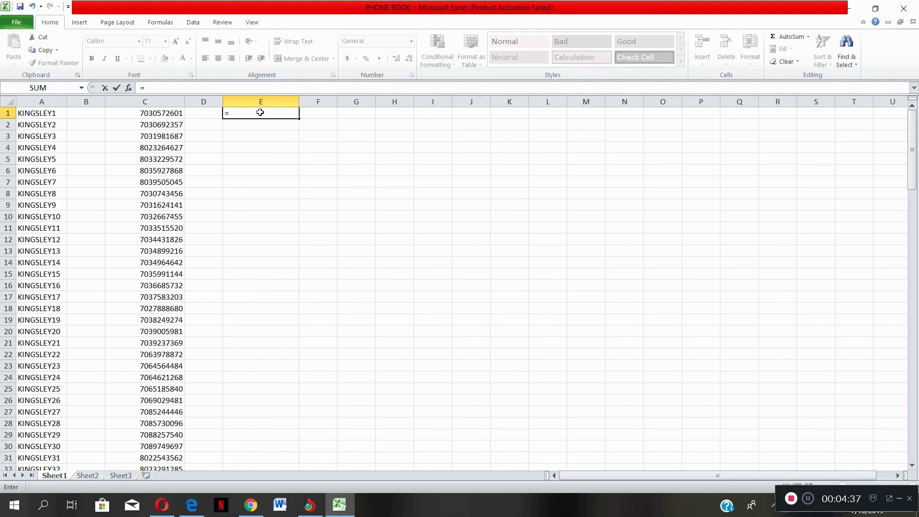
text("+)
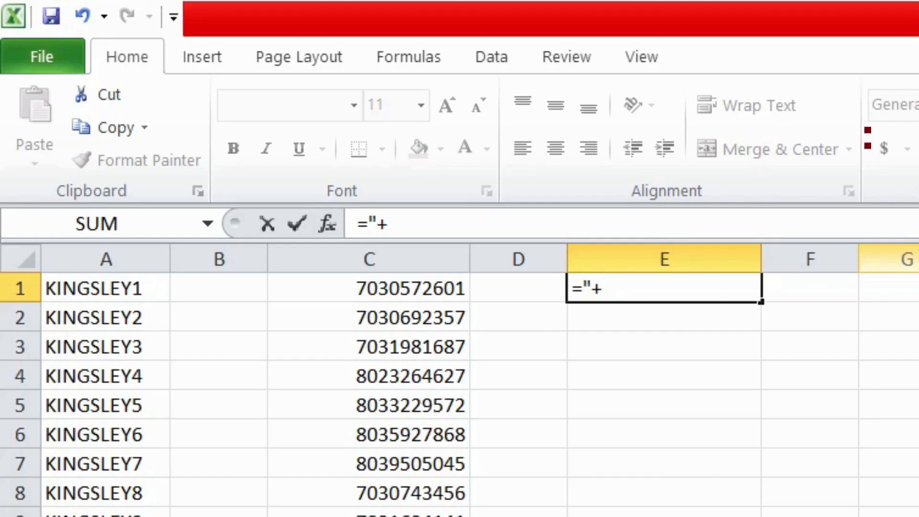
text(234)
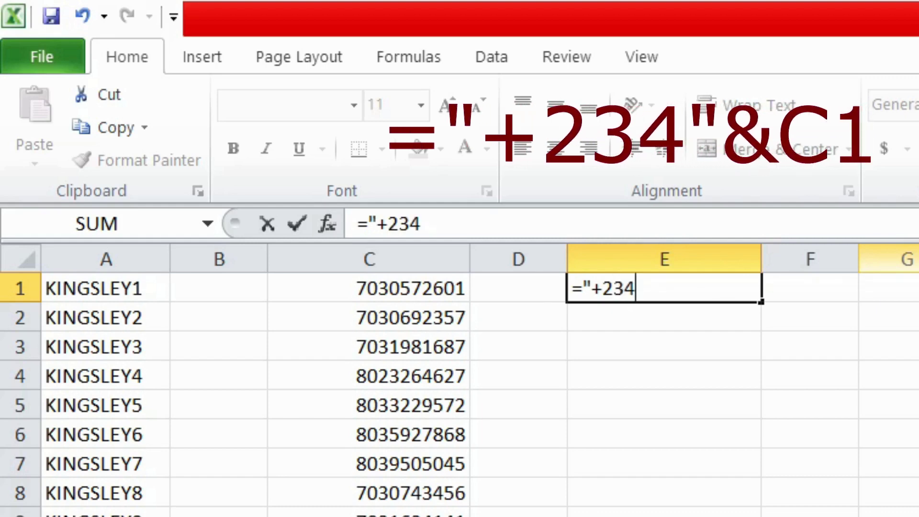
text("&)
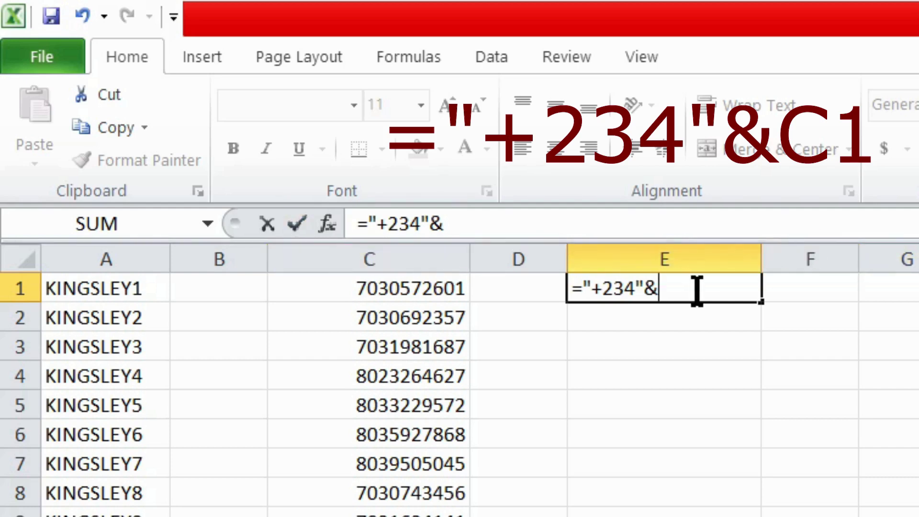
text(c)
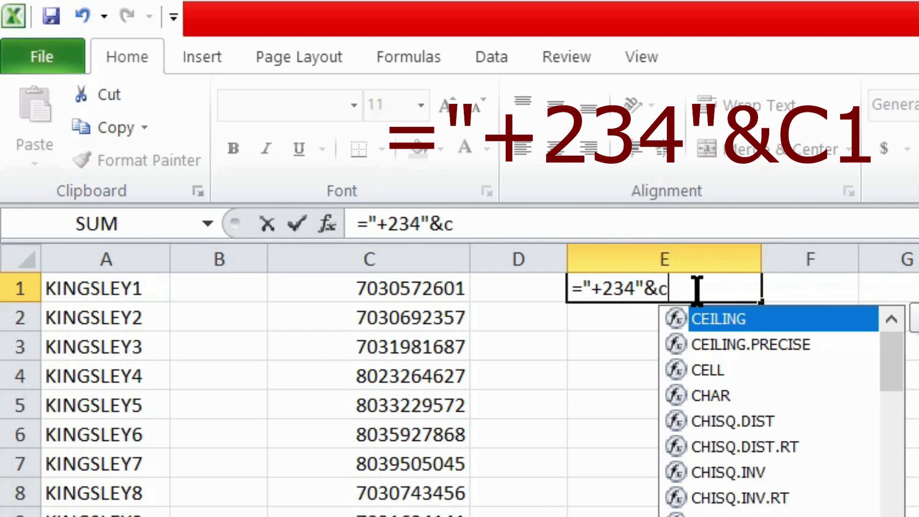
text(1)
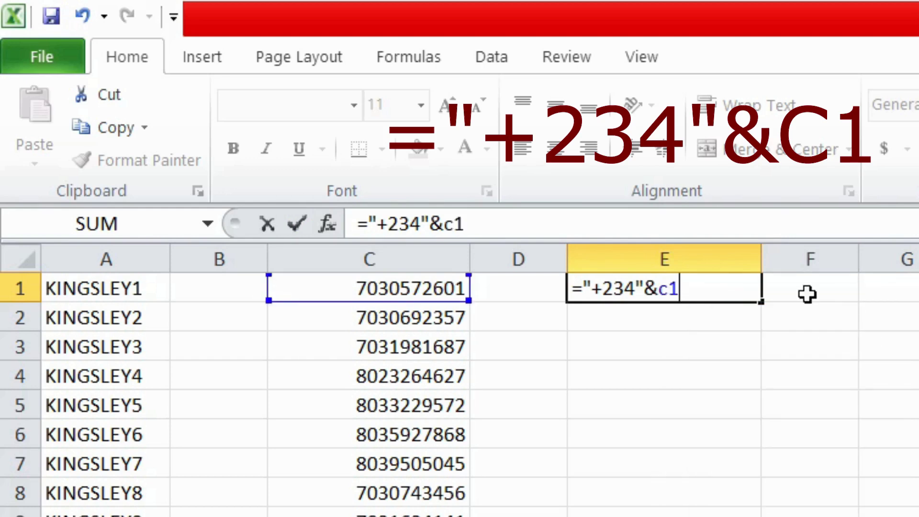
key(Return)
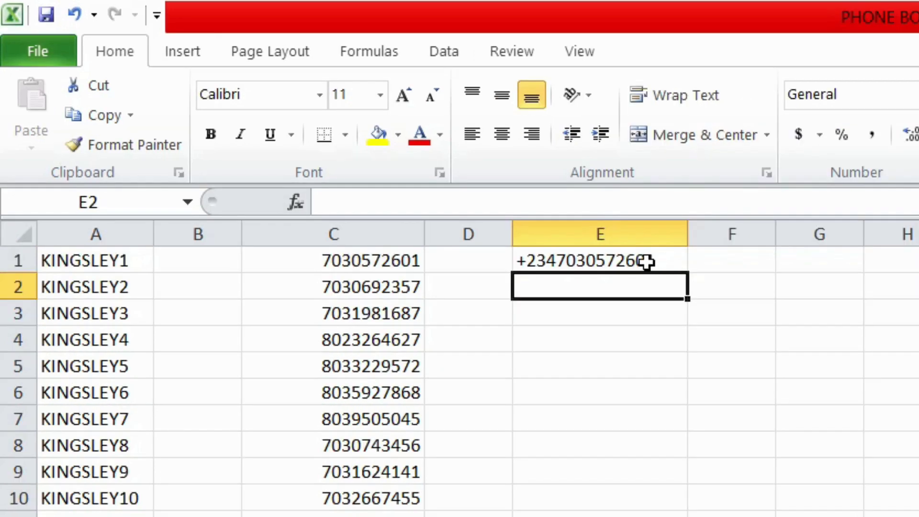
click(647, 261)
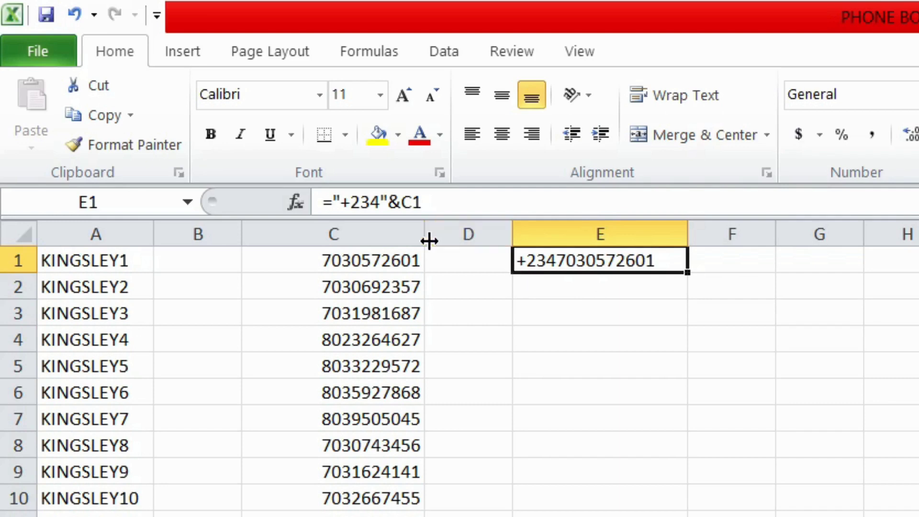
click(382, 266)
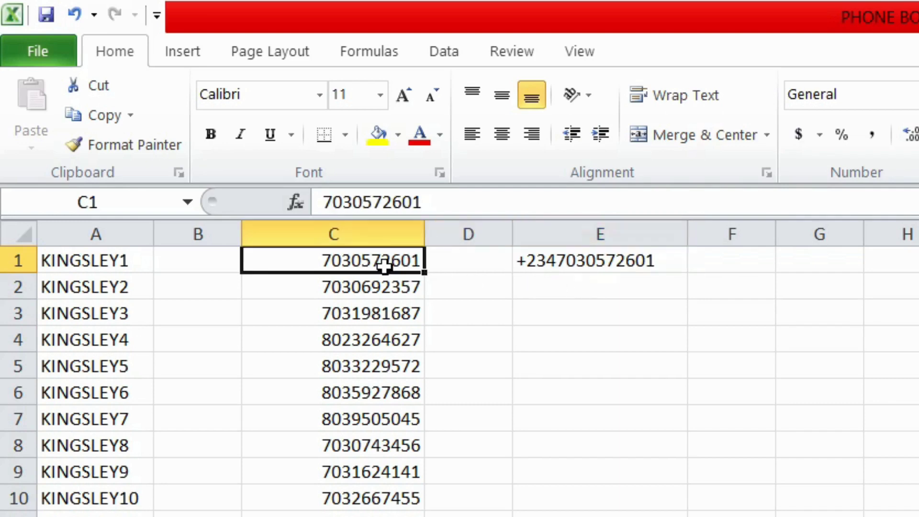
click(553, 260)
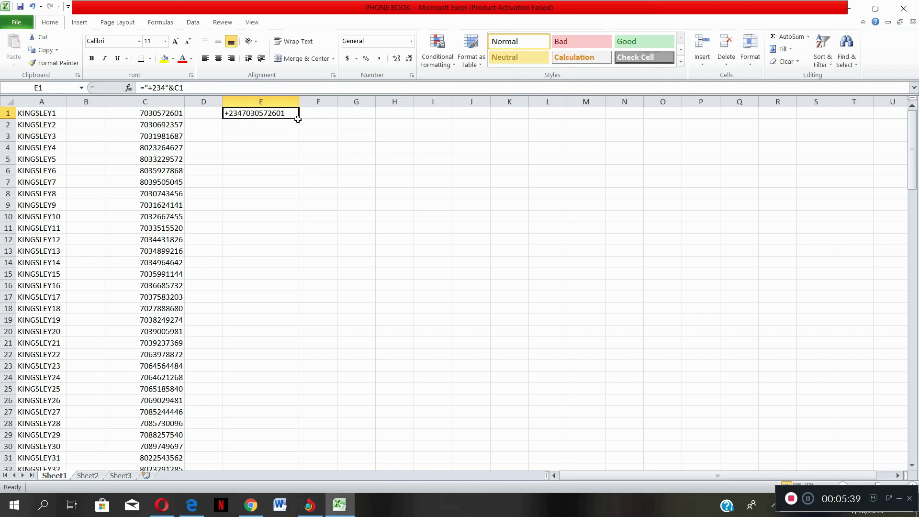
- Fill the +234 formula from E1 down through row 136
drag(297, 119, 276, 450)
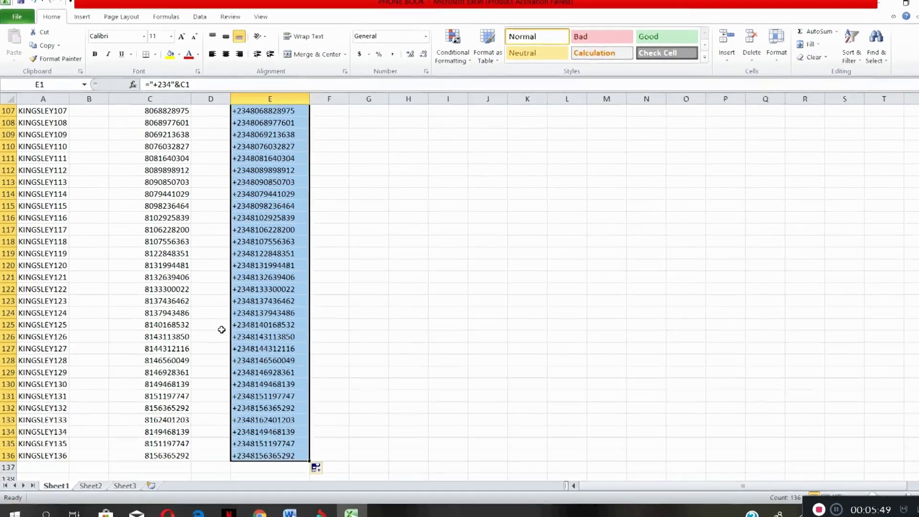